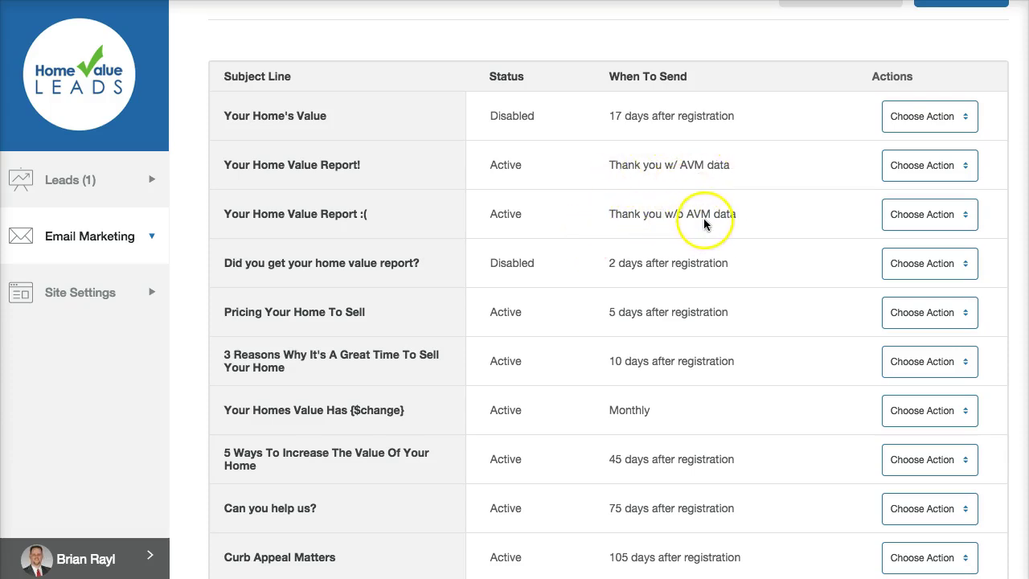
Look through the email template list and open the "Your Home's Value" template for editing.
scroll(666, 210, "down", 2)
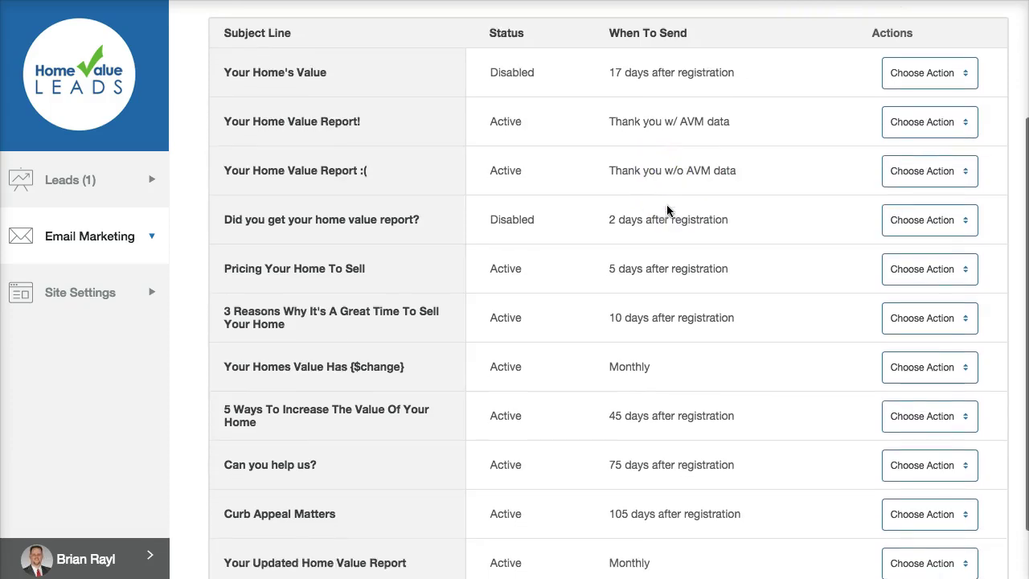
scroll(666, 211, "down", 2)
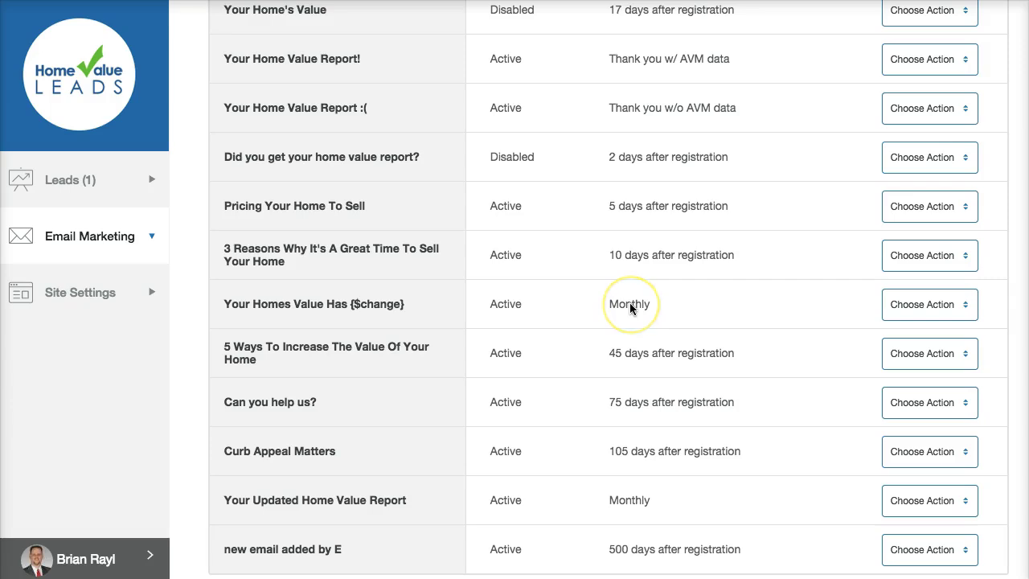
scroll(627, 289, "up", 5)
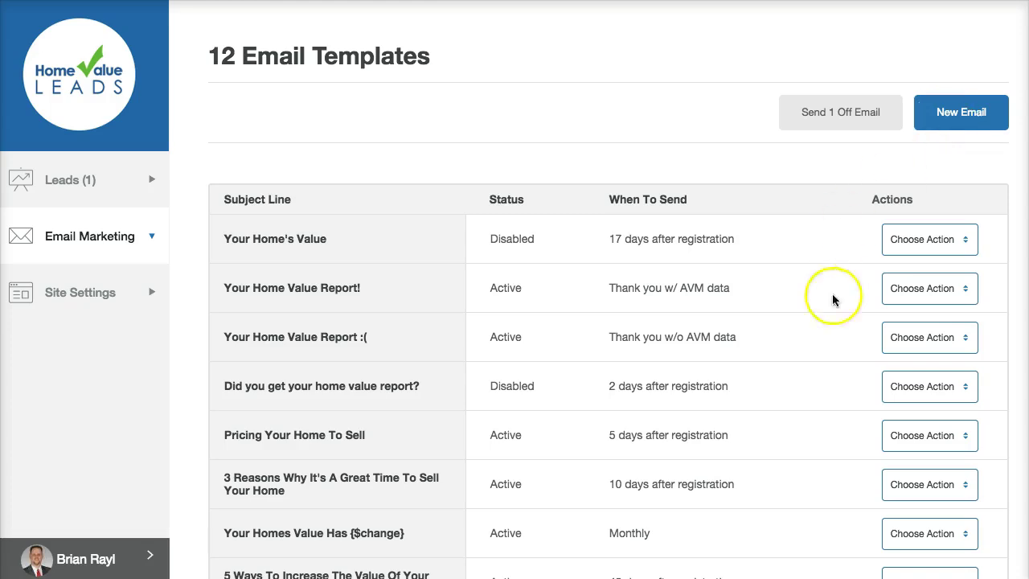
scroll(712, 431, "down", 1)
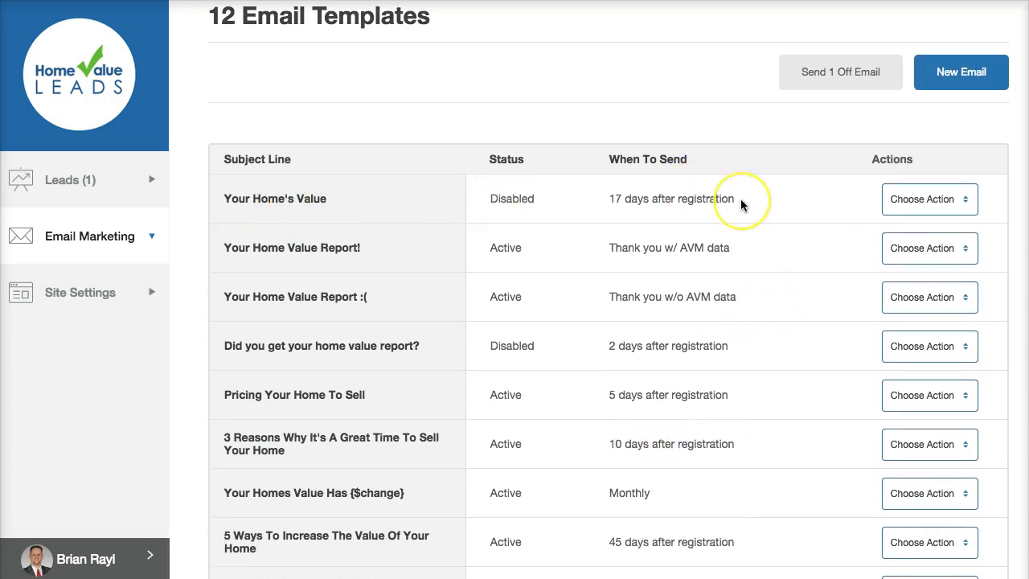
left_click(918, 198)
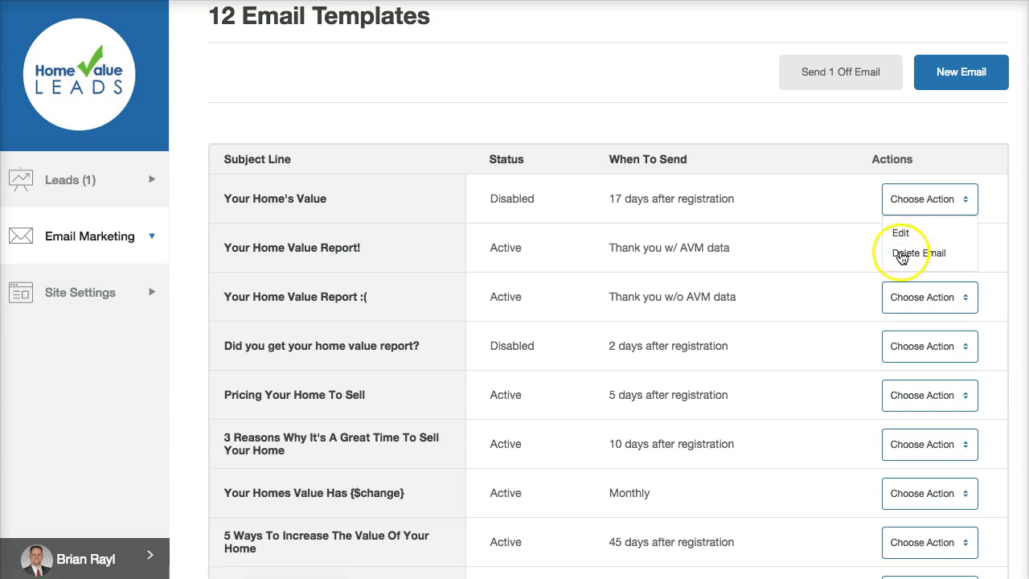
left_click(900, 234)
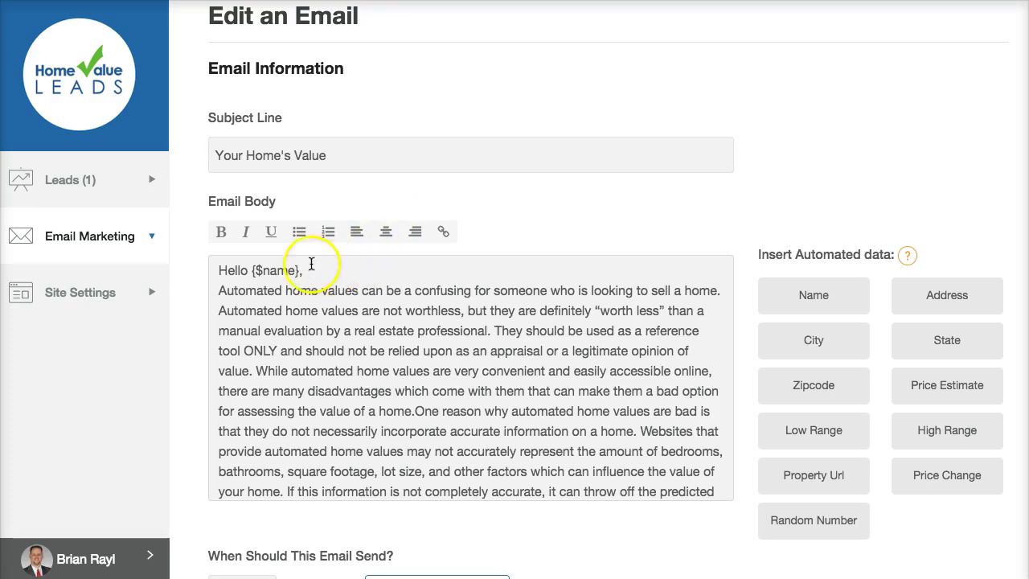
Check the email body and the send-timing options, and set the email to active.
scroll(272, 342, "down", 6)
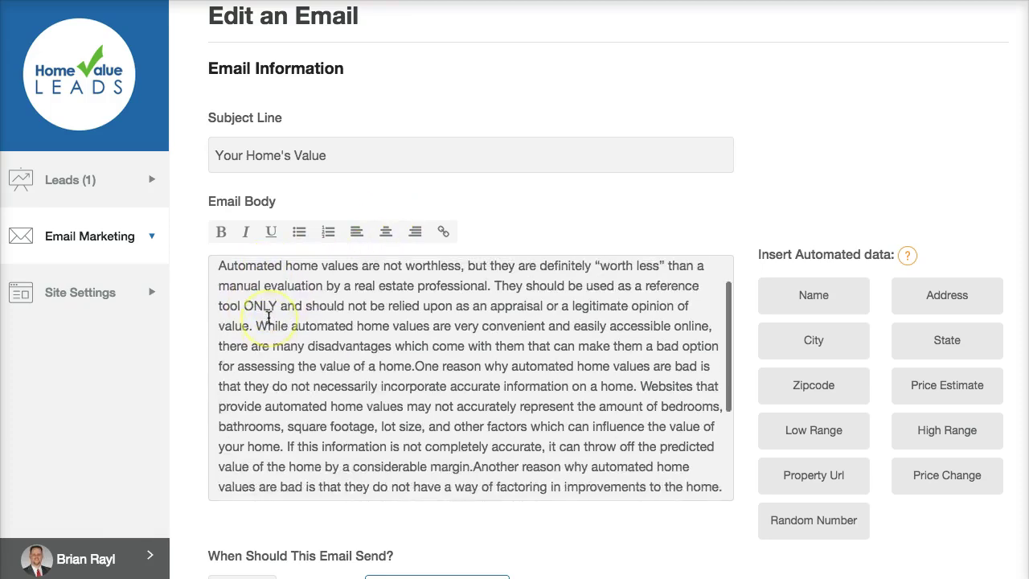
scroll(269, 318, "down", 3)
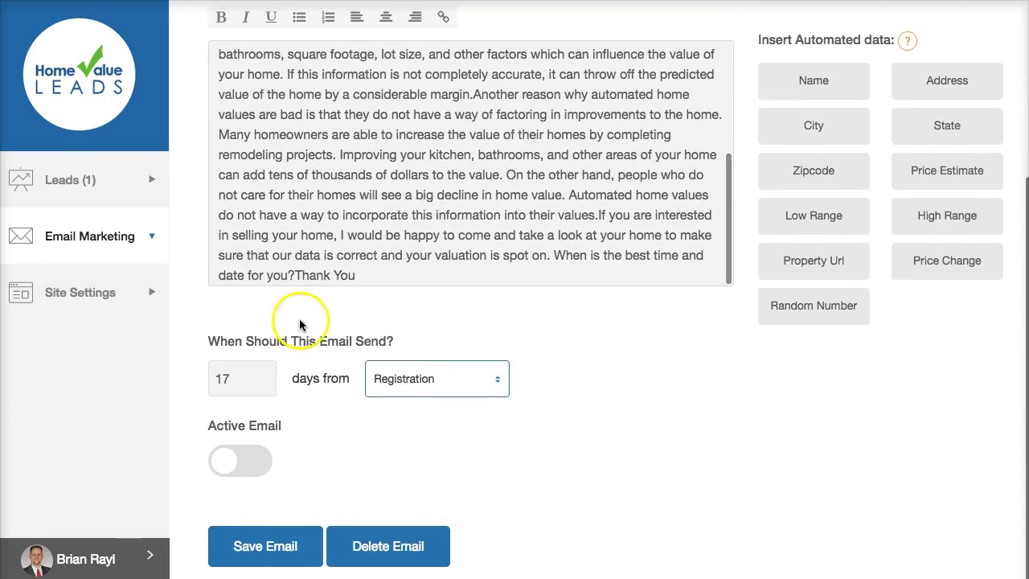
left_click(427, 378)
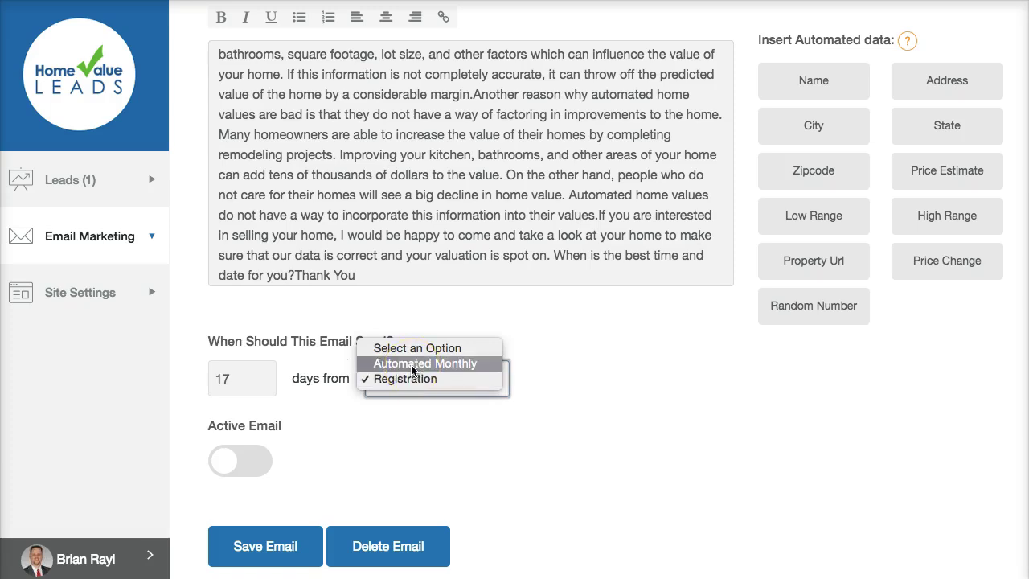
left_click(366, 313)
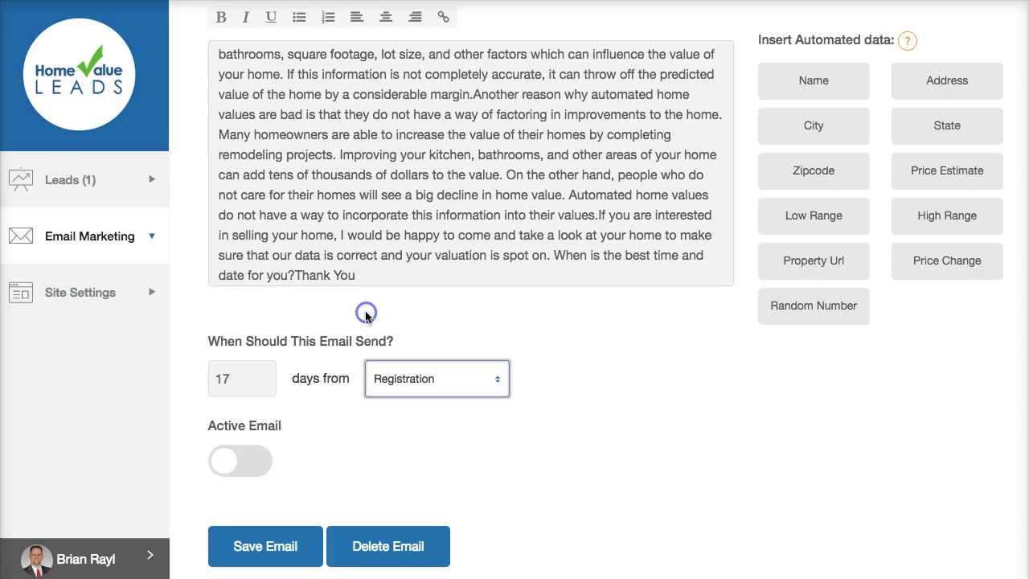
left_click(229, 464)
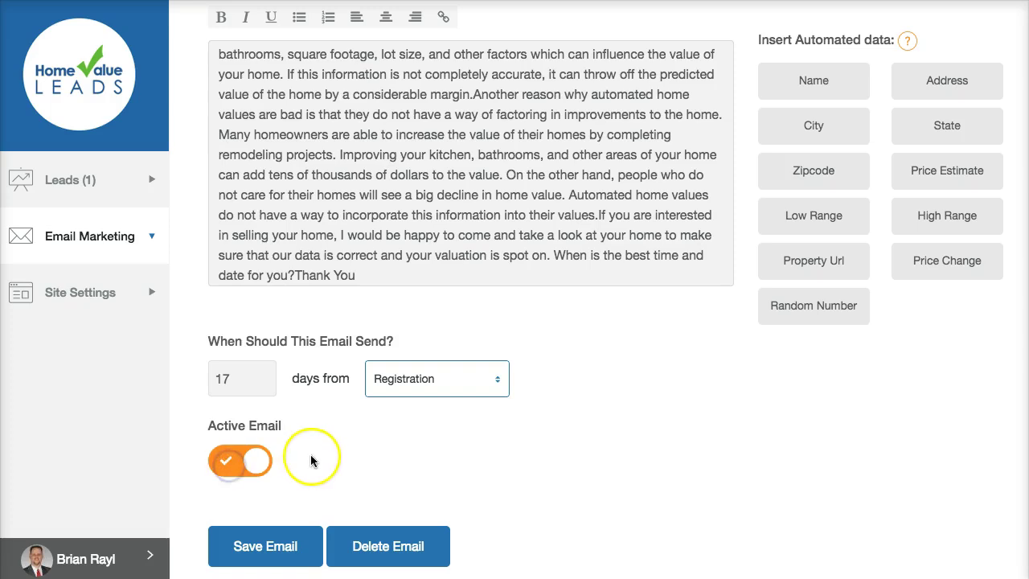
Examine the automated data fields available for the email, such as name, address, city, price change and random number.
scroll(280, 436, "up", 5)
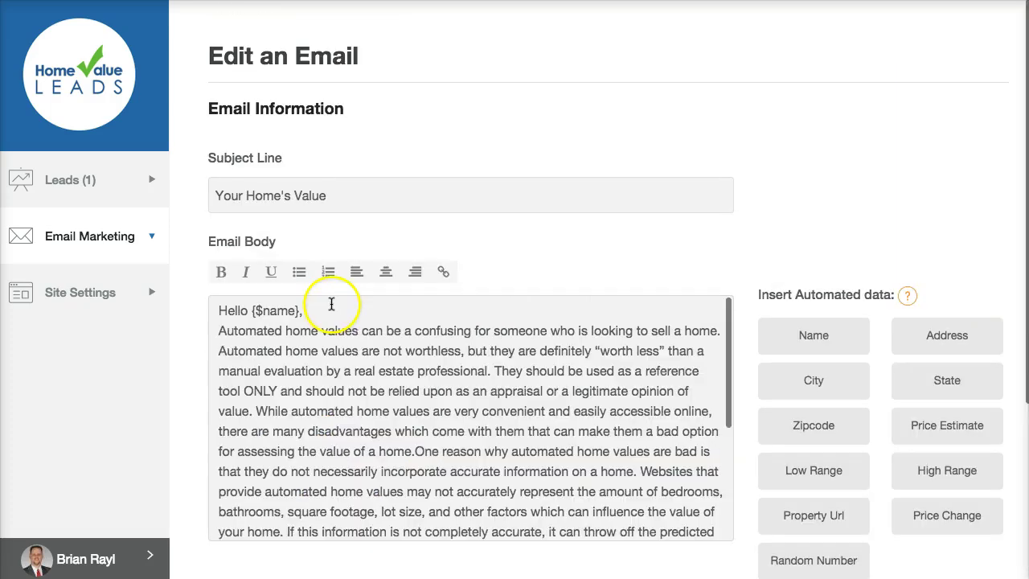
scroll(620, 259, "down", 3)
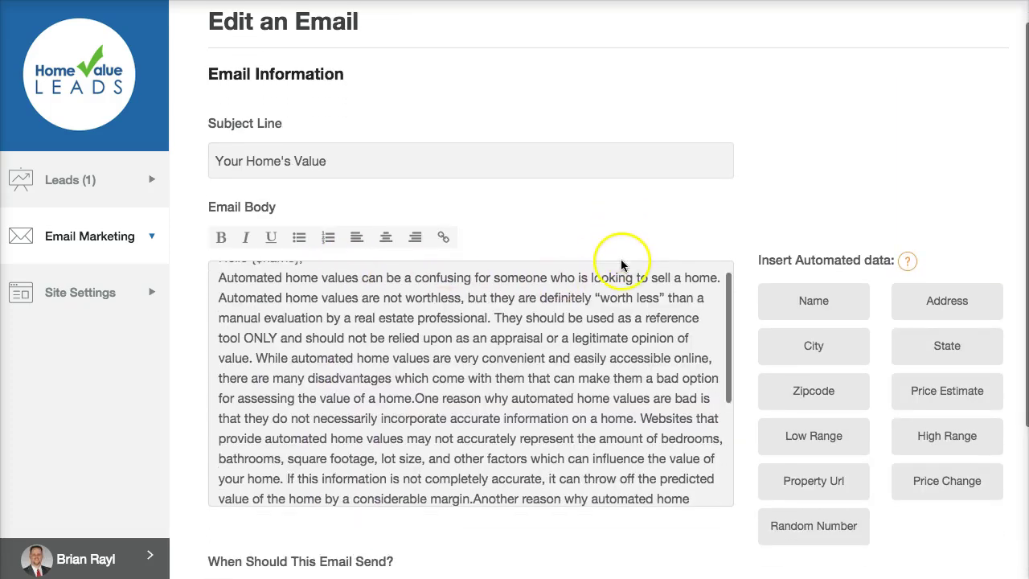
scroll(745, 226, "down", 2)
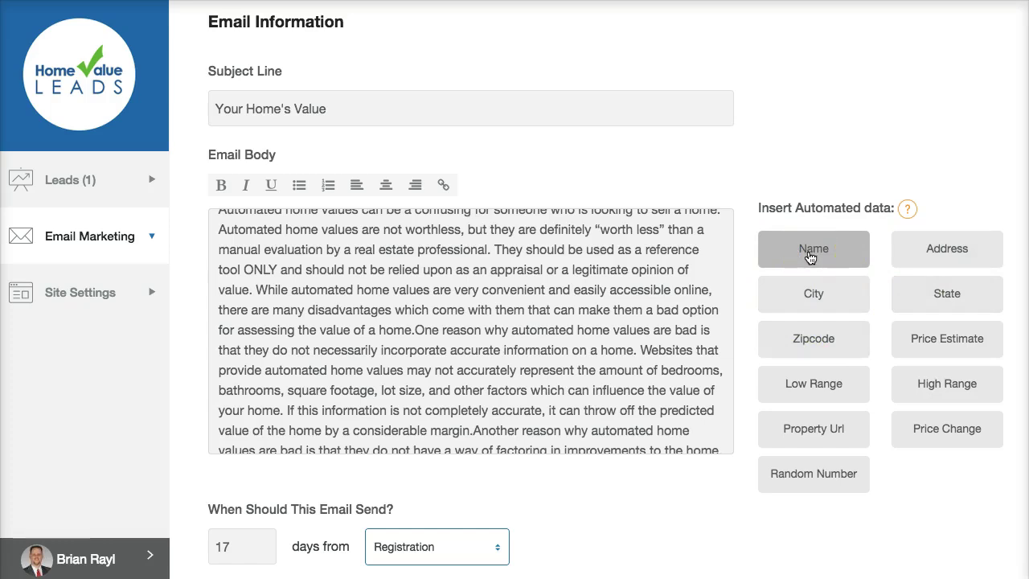
left_click(930, 253)
left_click(816, 296)
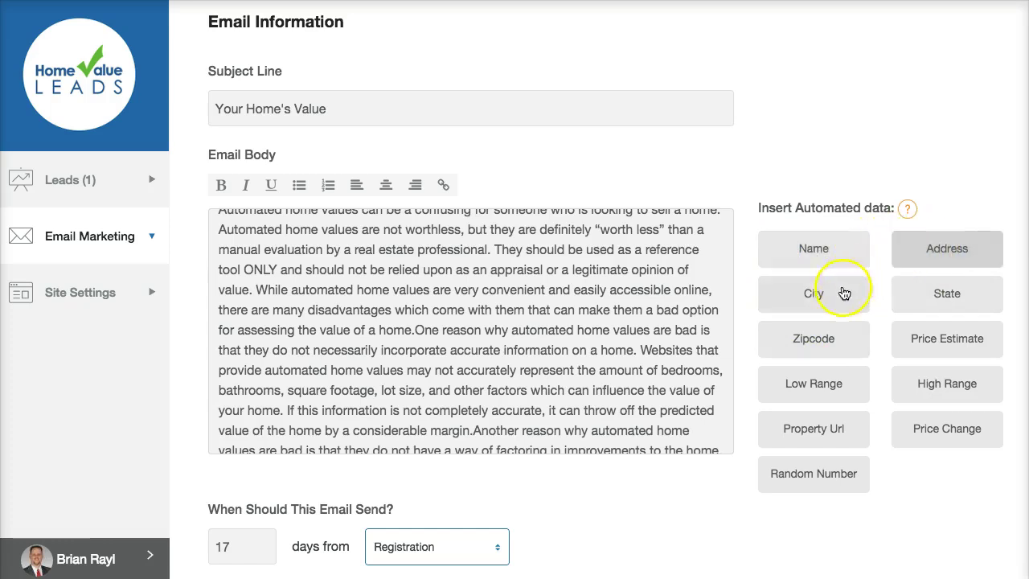
left_click(937, 299)
left_click(816, 350)
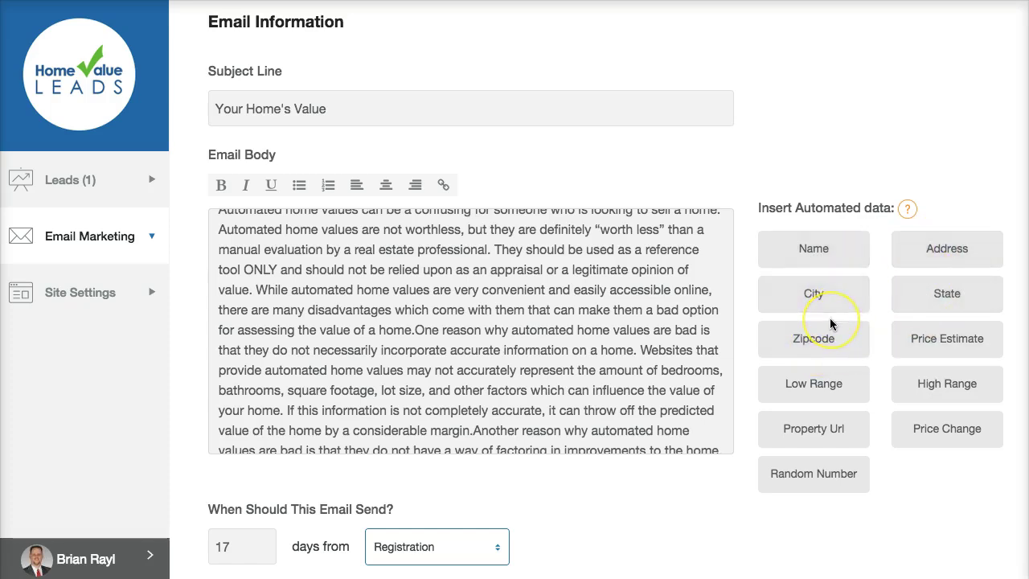
scroll(830, 317, "down", 1)
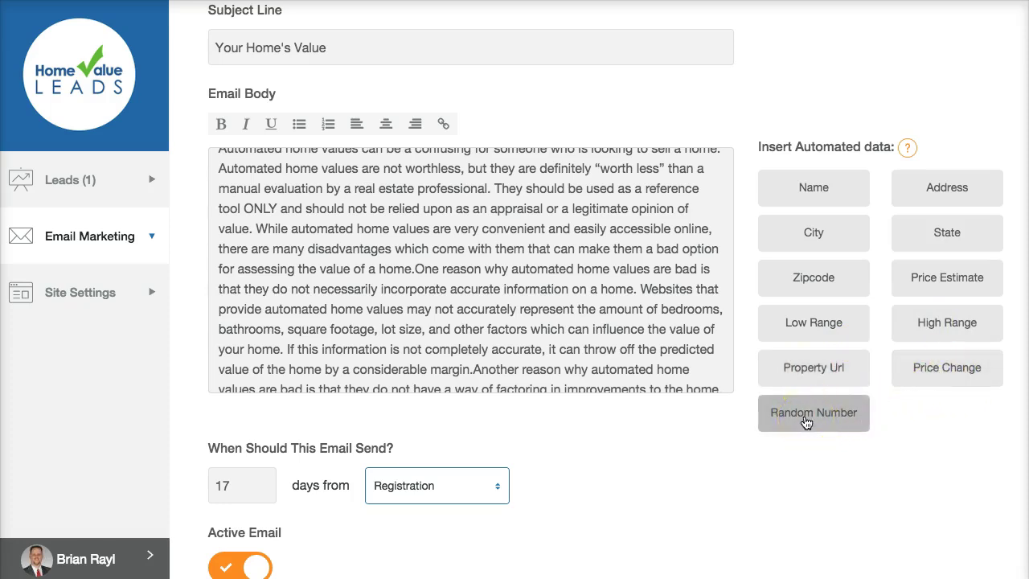
left_click(945, 372)
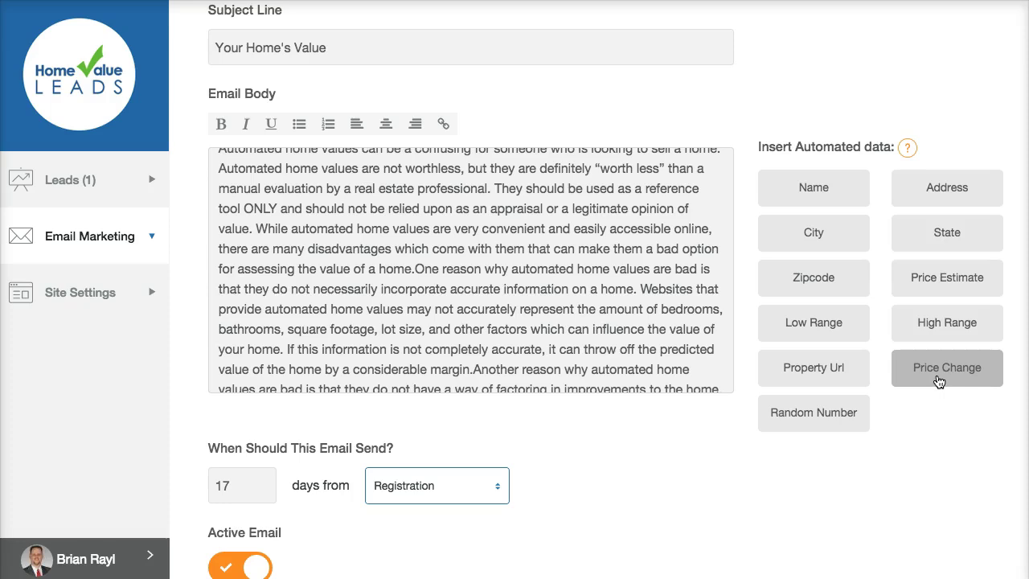
left_click(823, 418)
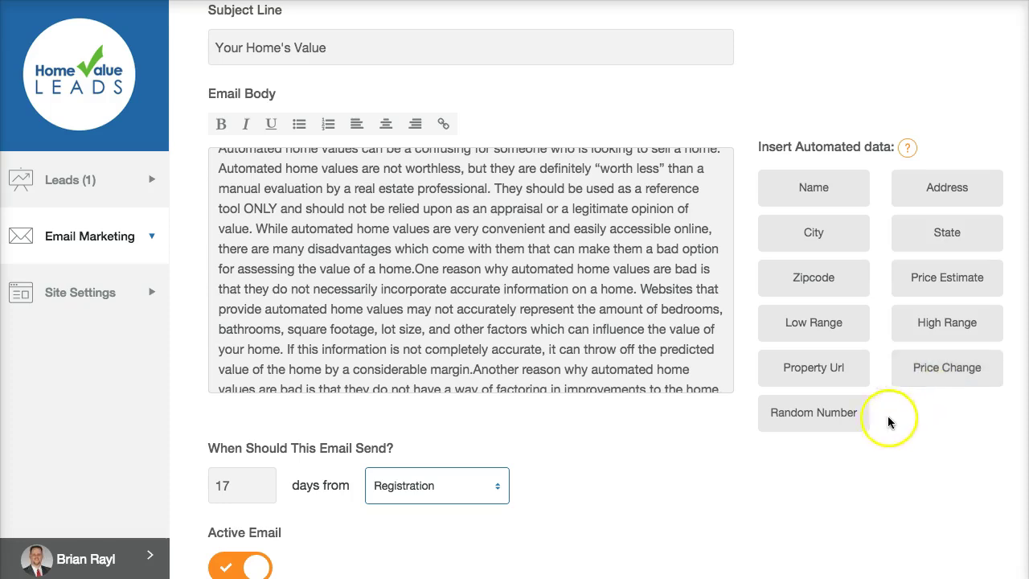
left_click(813, 420)
left_click(806, 421)
Replace the subject line with "Home Value Report for {$address} {$city}, {$state}" using the automated data fields, and save the email.
left_click_drag(345, 45, 600, 27)
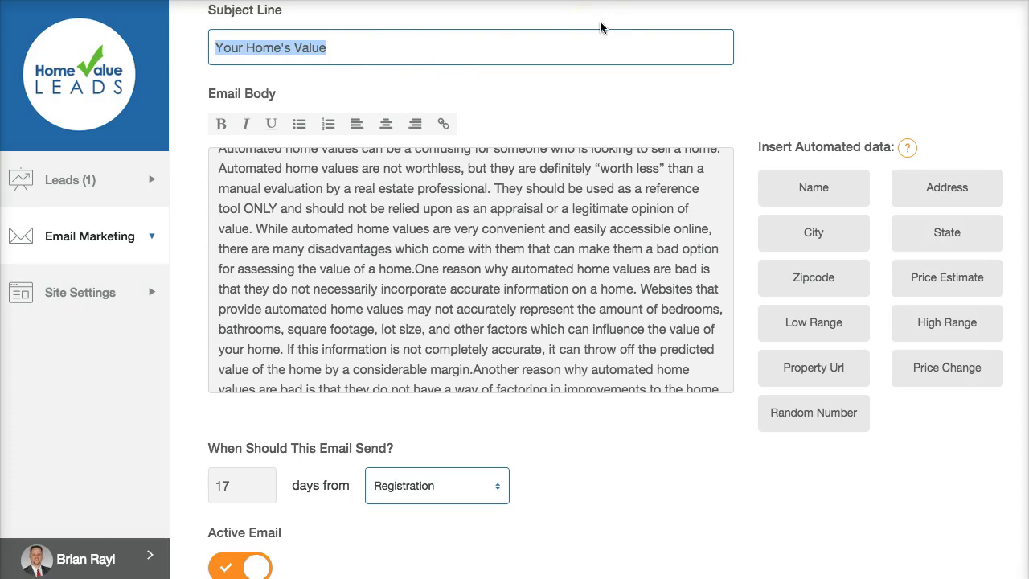
type("Home Value Report for")
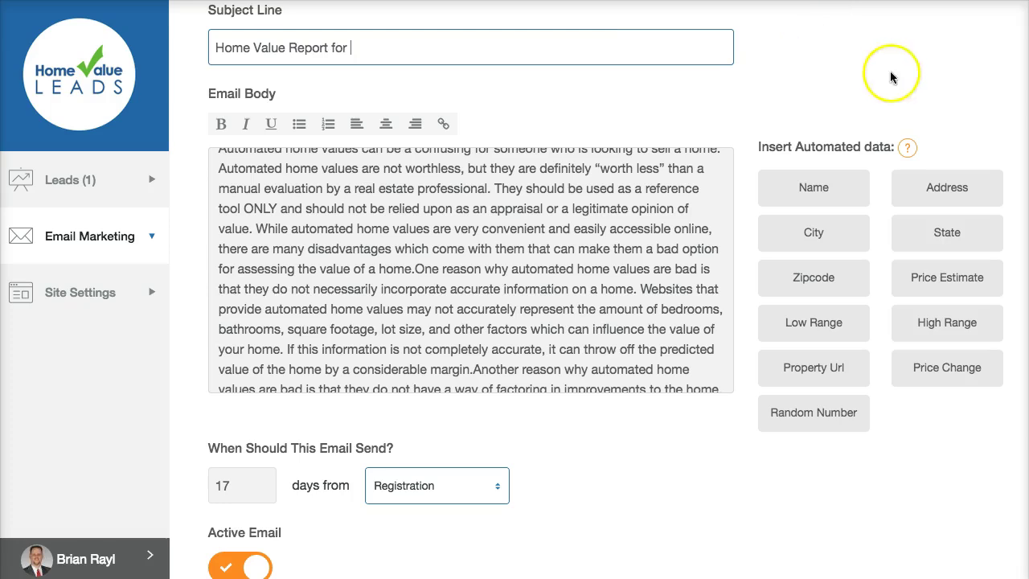
left_click(919, 178)
left_click(839, 233)
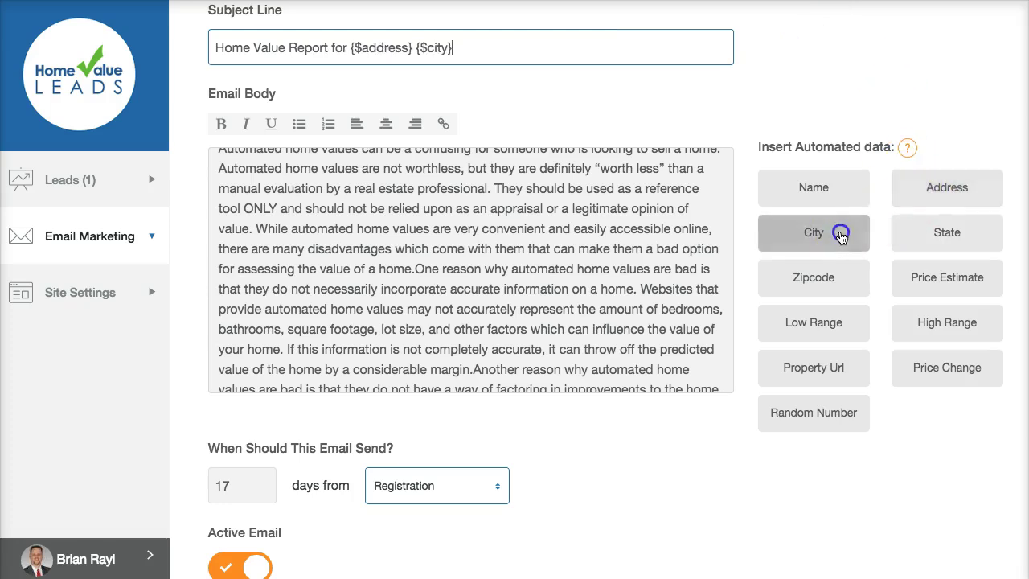
type(",")
left_click(960, 245)
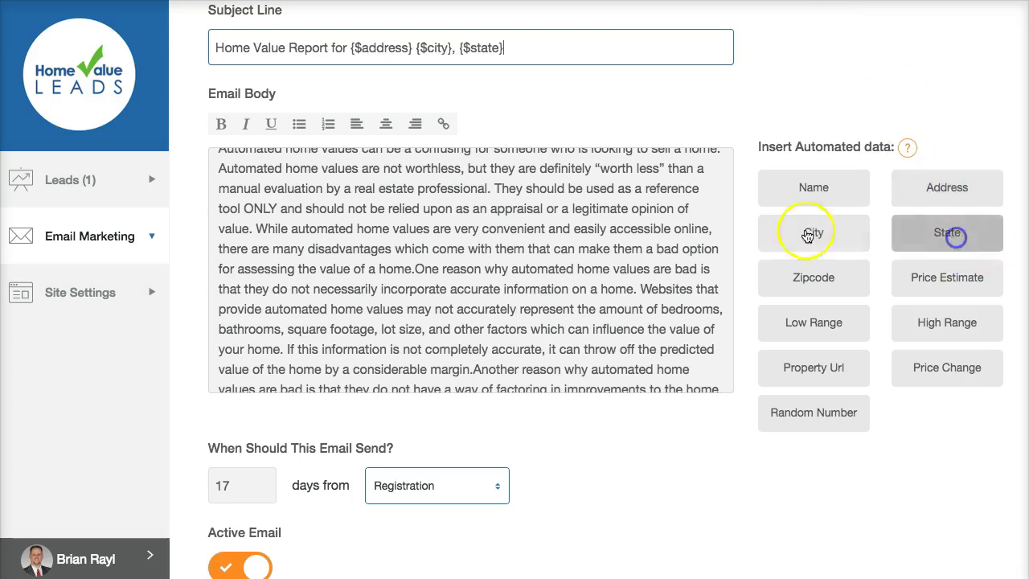
scroll(483, 322, "down", 3)
scroll(594, 487, "down", 2)
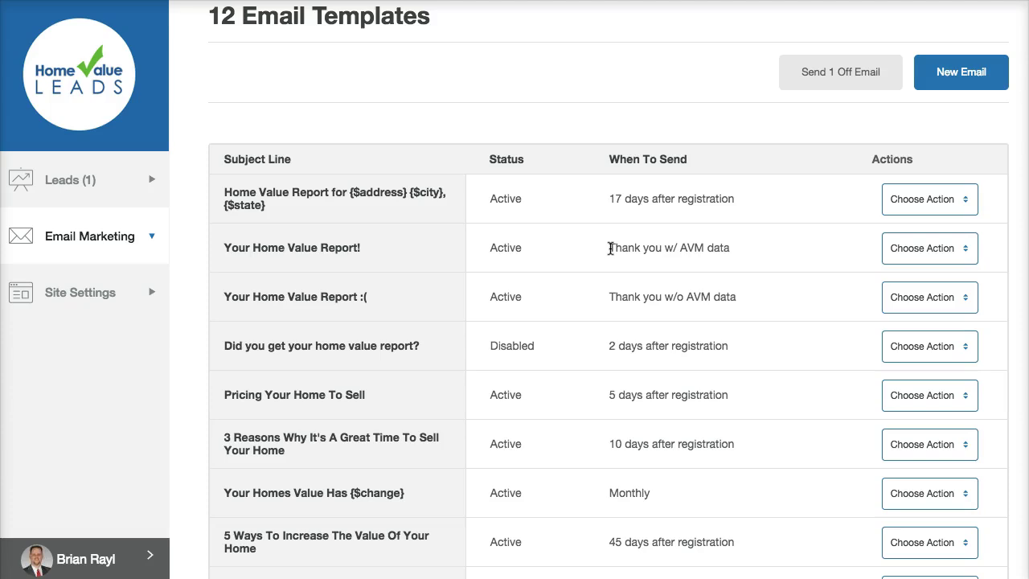
scroll(607, 249, "down", 2)
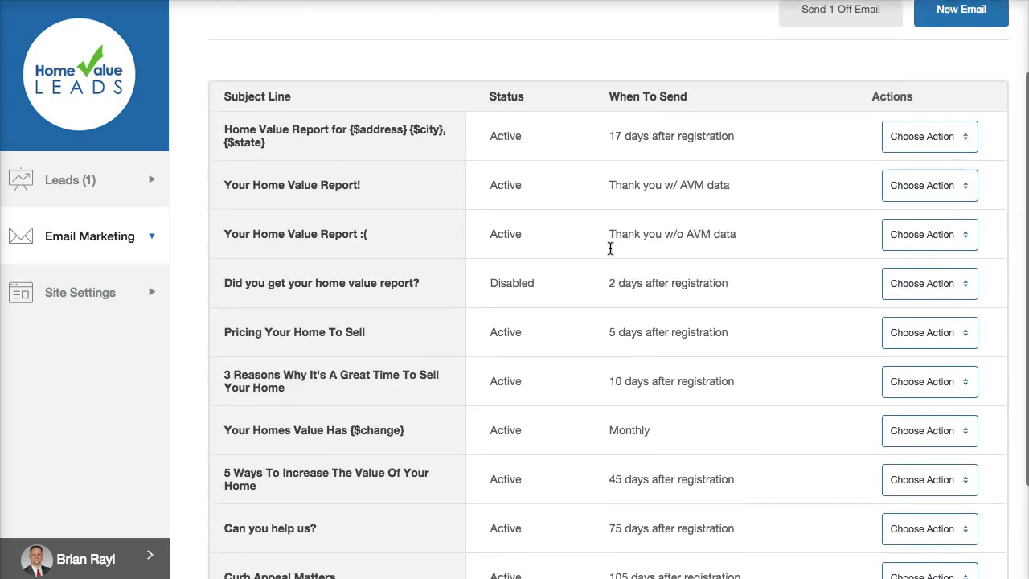
scroll(603, 251, "up", 3)
left_click(601, 253)
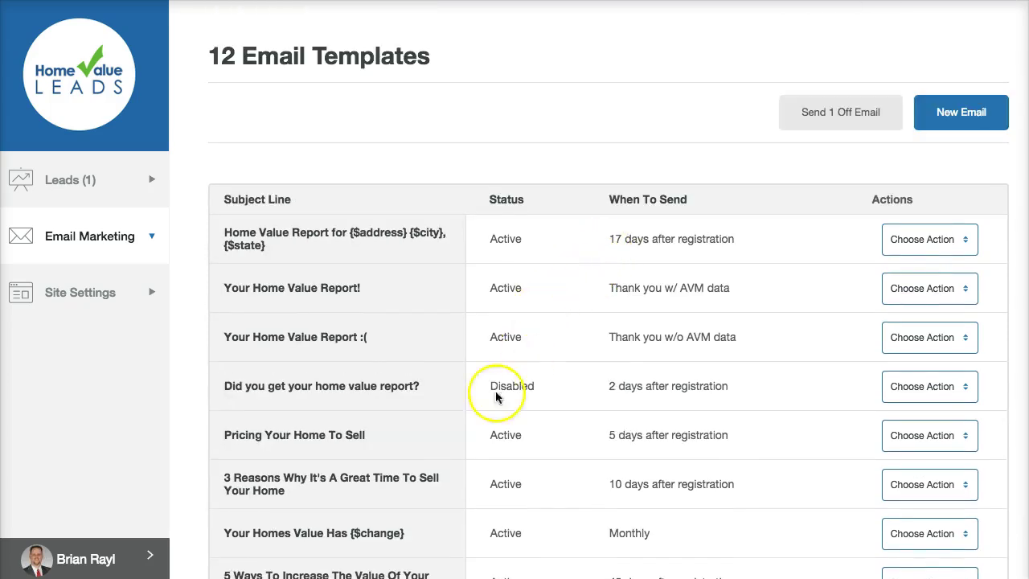